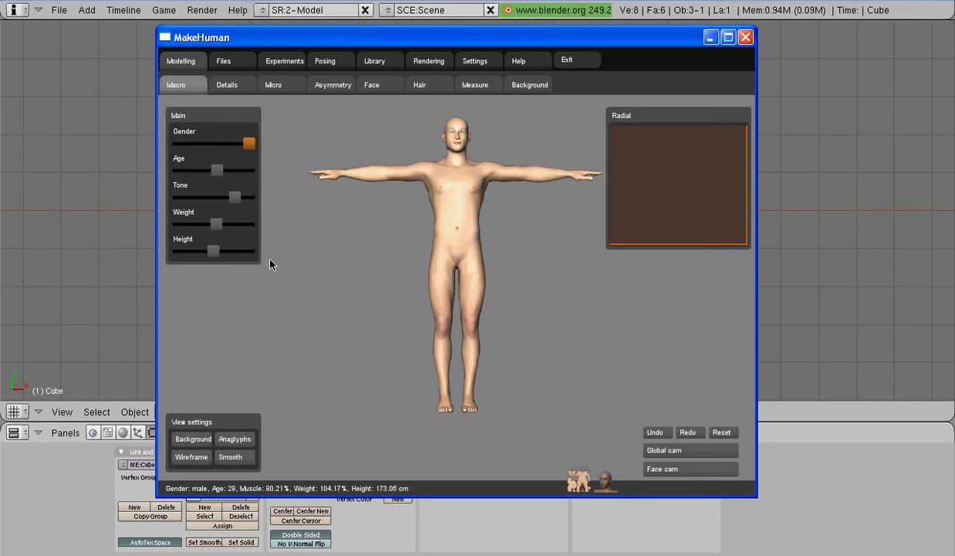
Export the MakeHuman male figure as a Wavefront OBJ file named TEST
click(245, 61)
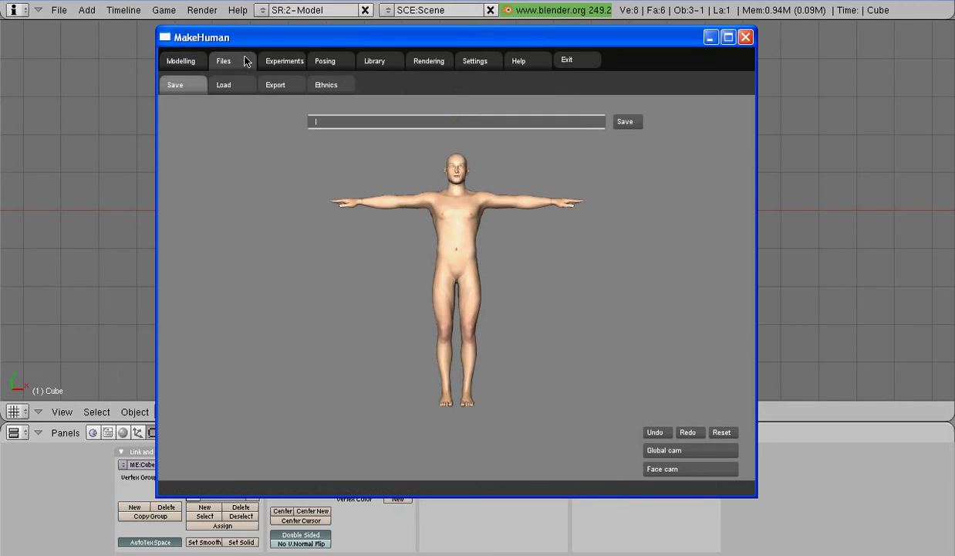
click(283, 91)
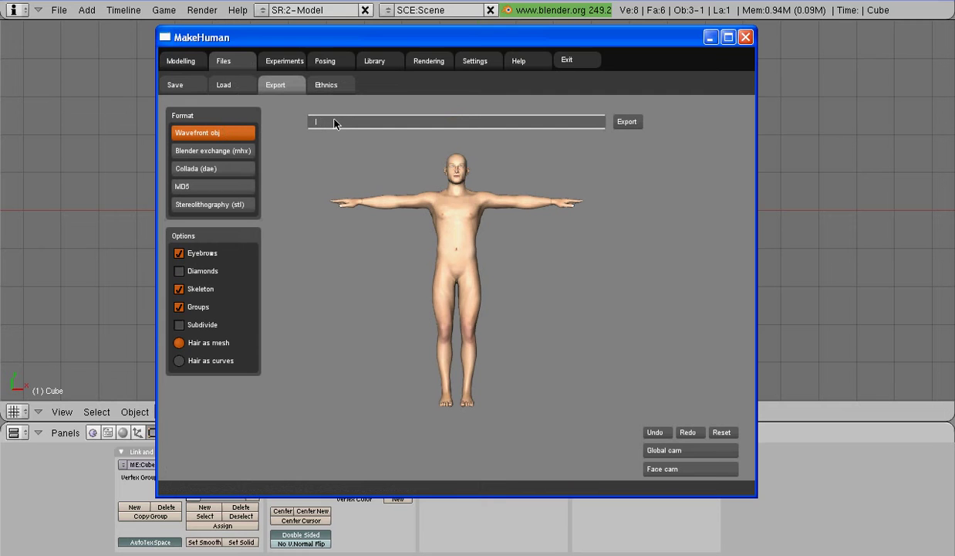
text(TES)
text(T)
click(622, 125)
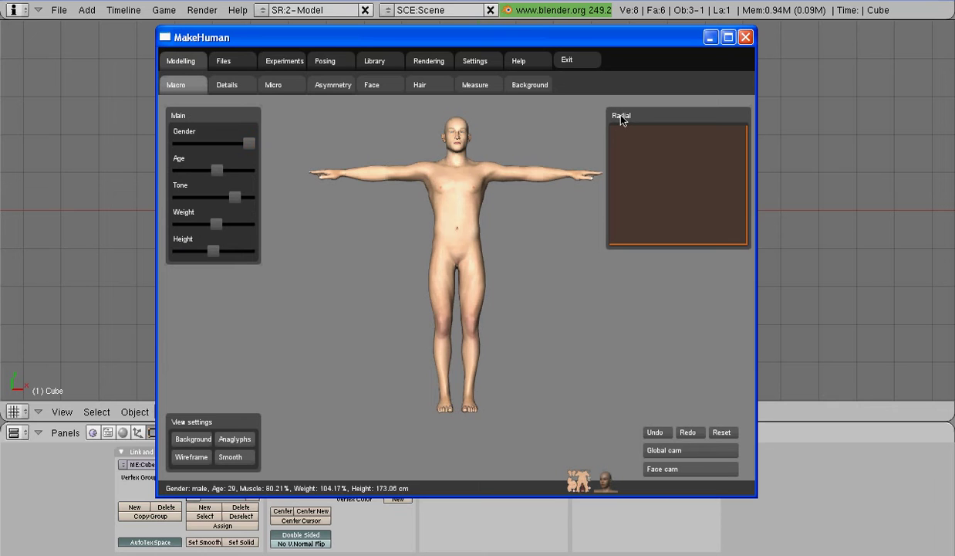
Close MakeHuman and import TEST.obj from My Documents\makehuman\exports into Blender
click(743, 41)
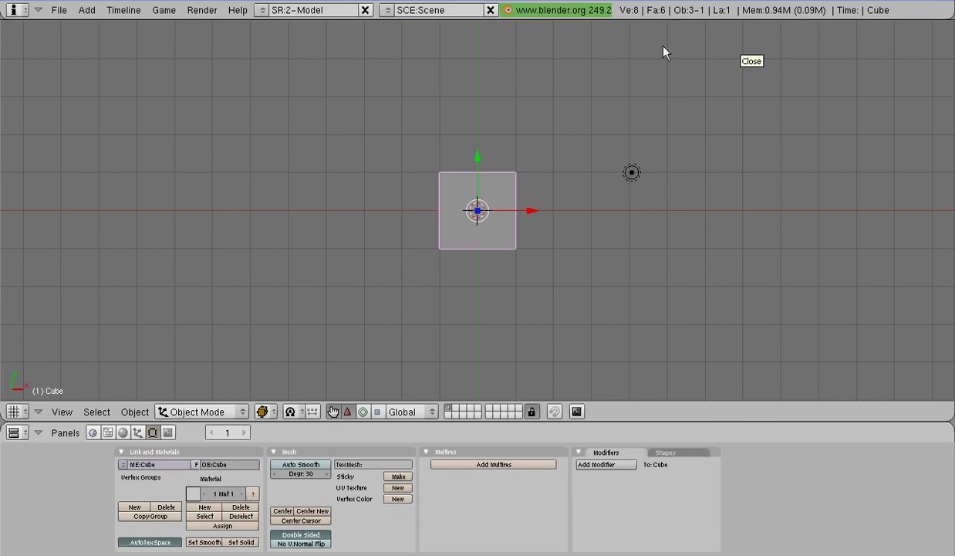
click(58, 11)
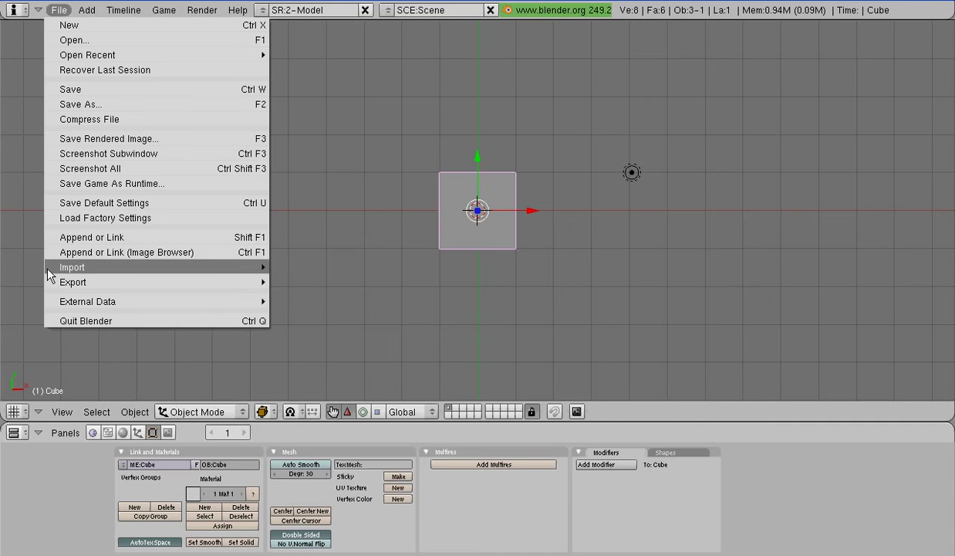
mouse_move(73, 267)
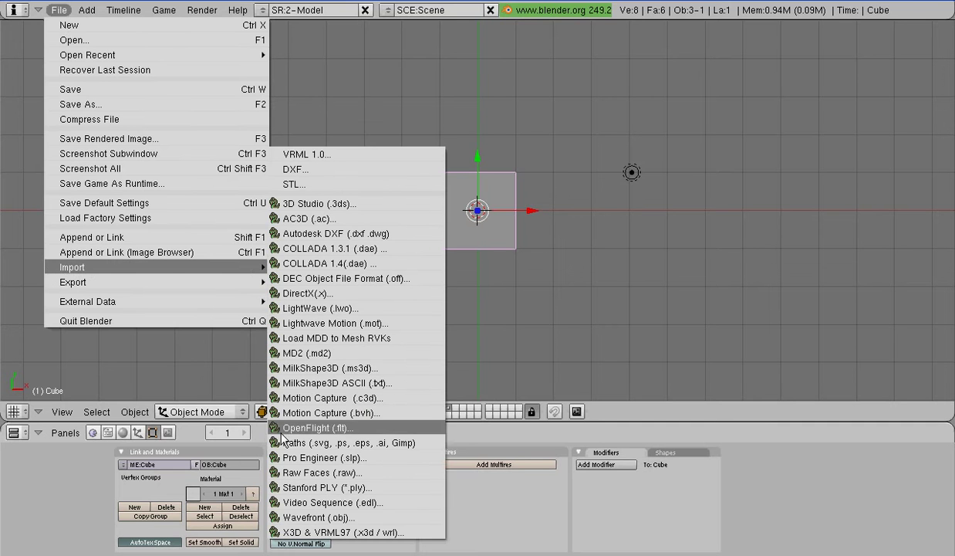
click(282, 517)
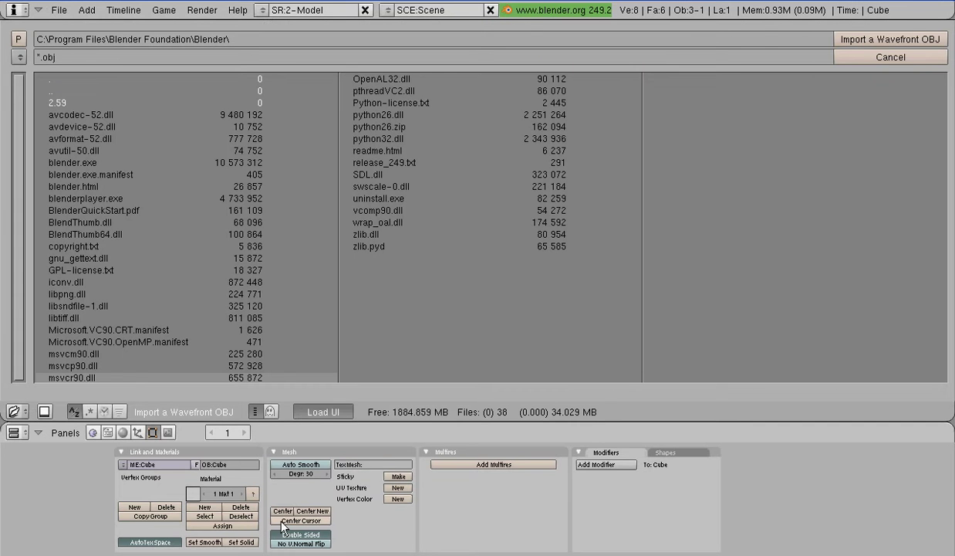
click(20, 58)
click(23, 146)
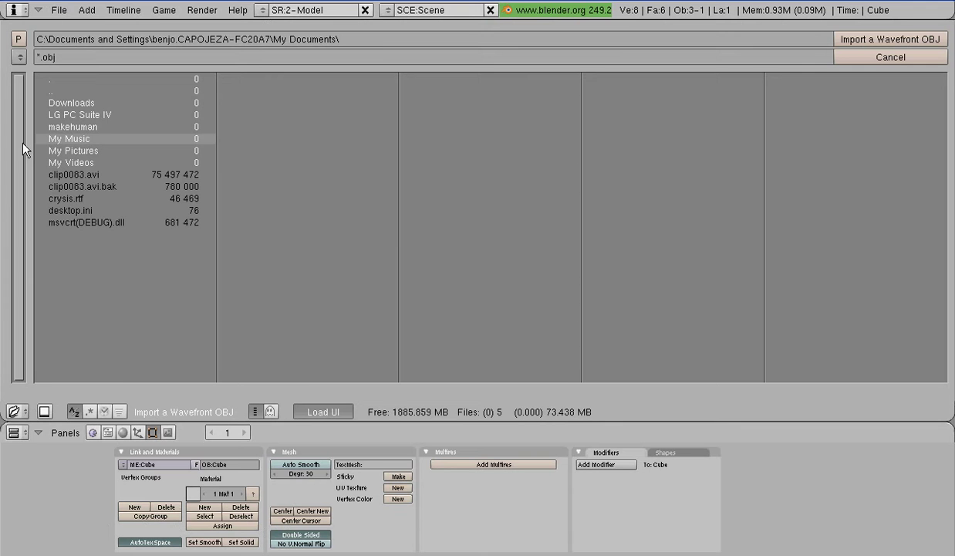
click(37, 125)
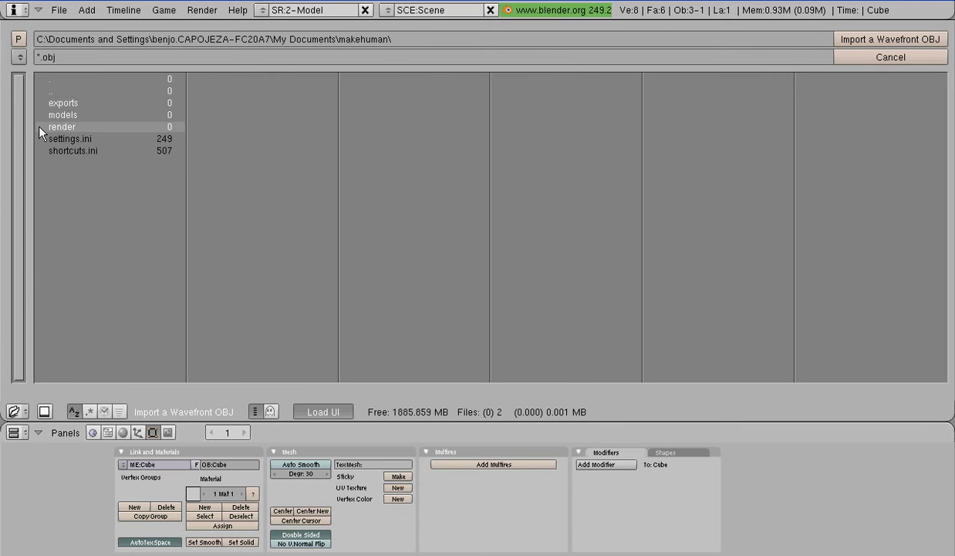
click(40, 105)
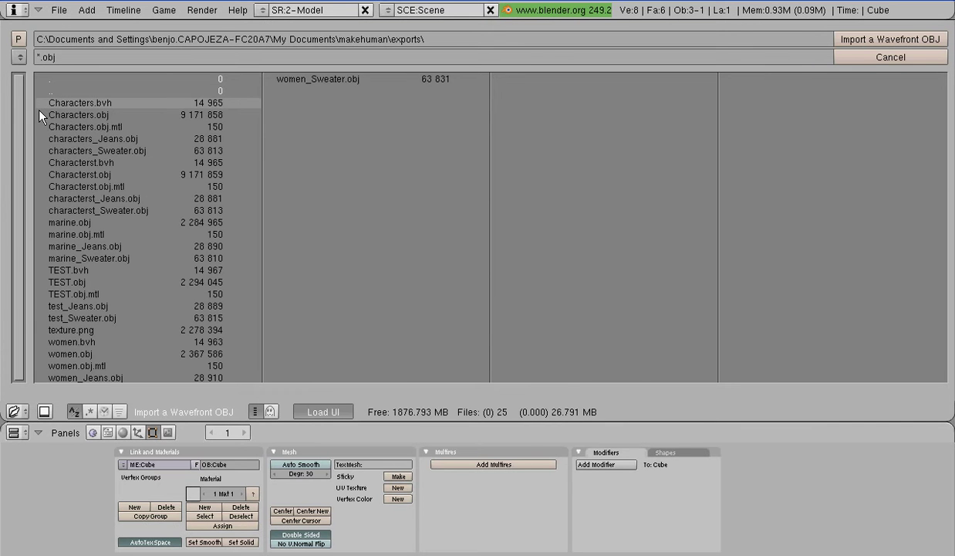
click(71, 283)
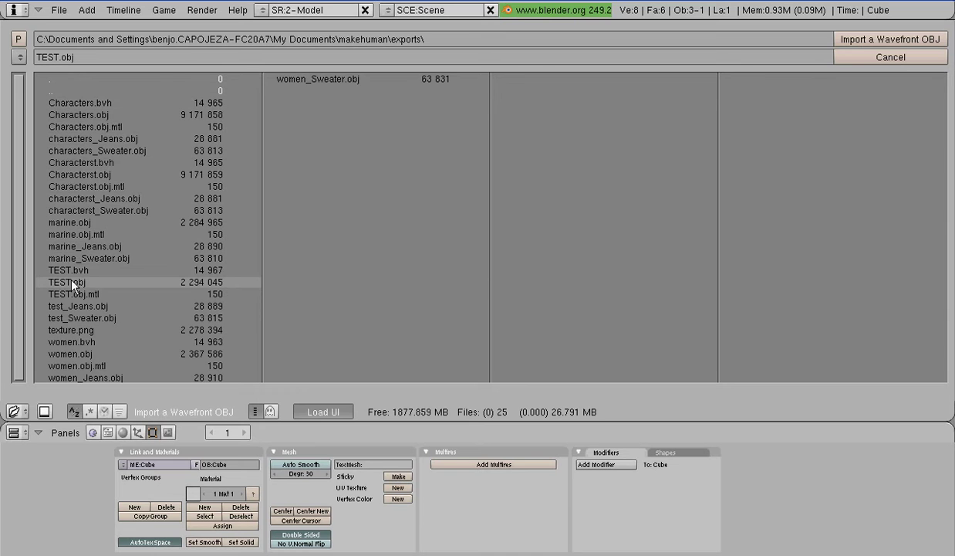
click(900, 40)
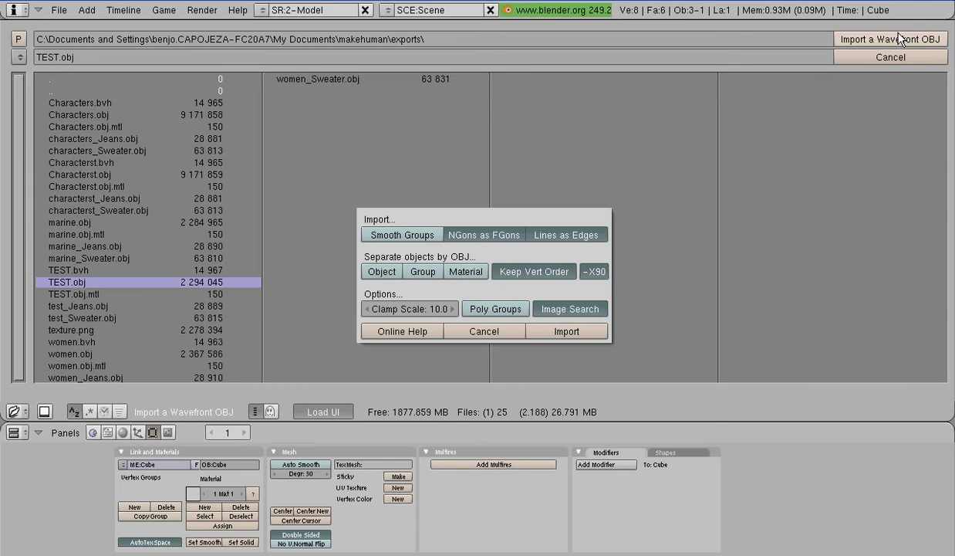
click(567, 332)
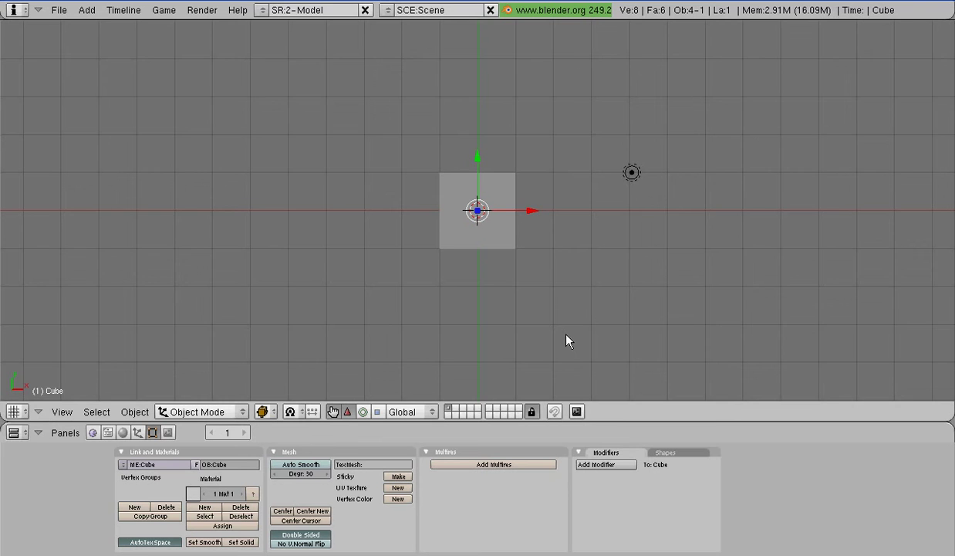
Delete the default cube from the scene
scroll(567, 340, up, 2)
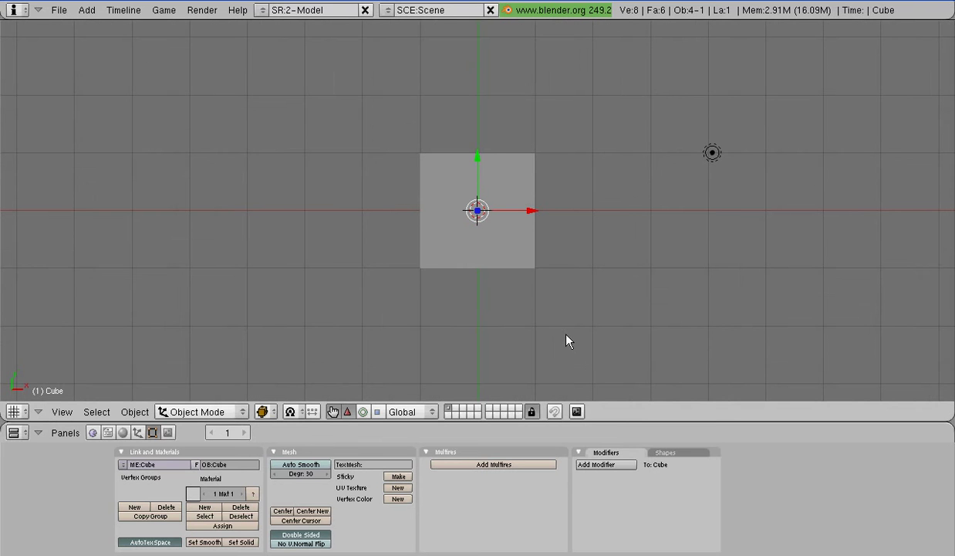
scroll(568, 342, up, 1)
scroll(567, 342, up, 1)
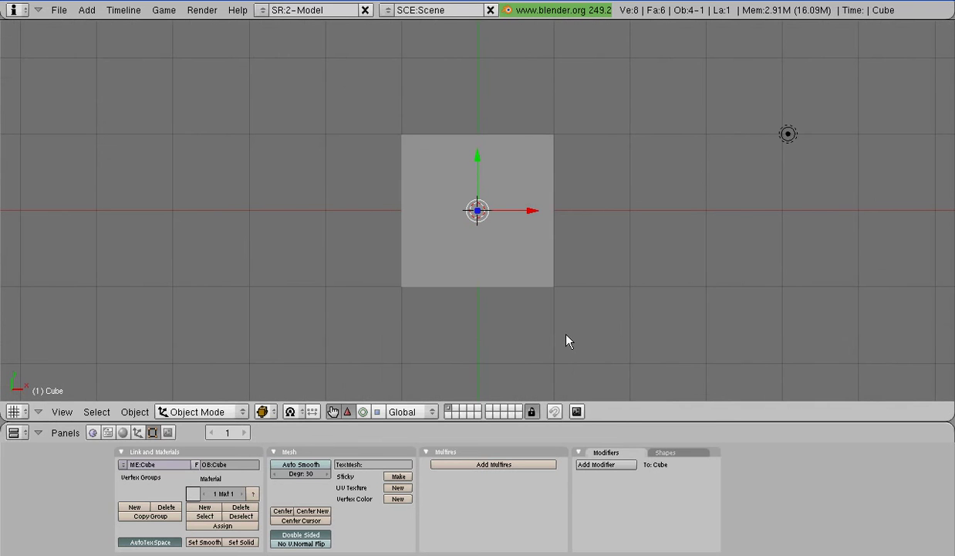
right_click(543, 271)
key(x)
click(542, 271)
scroll(543, 271, up, 2)
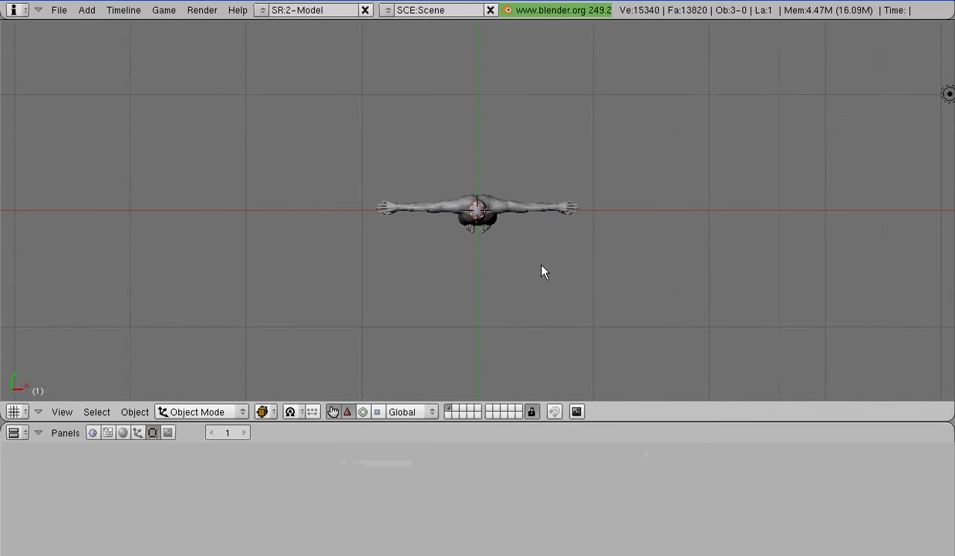
scroll(542, 271, up, 1)
scroll(543, 271, up, 1)
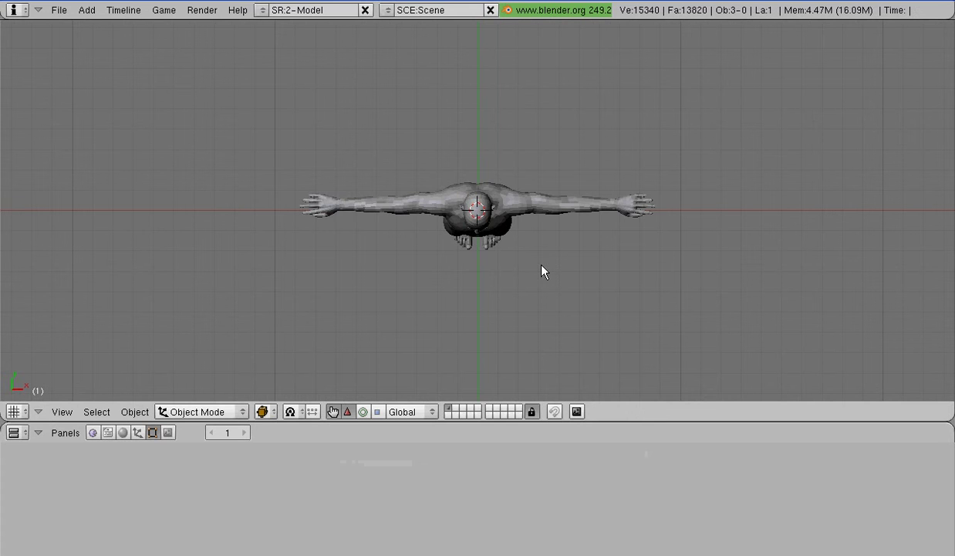
From the front view, put the imported human into Edit Mode with nothing selected
key(KP_1)
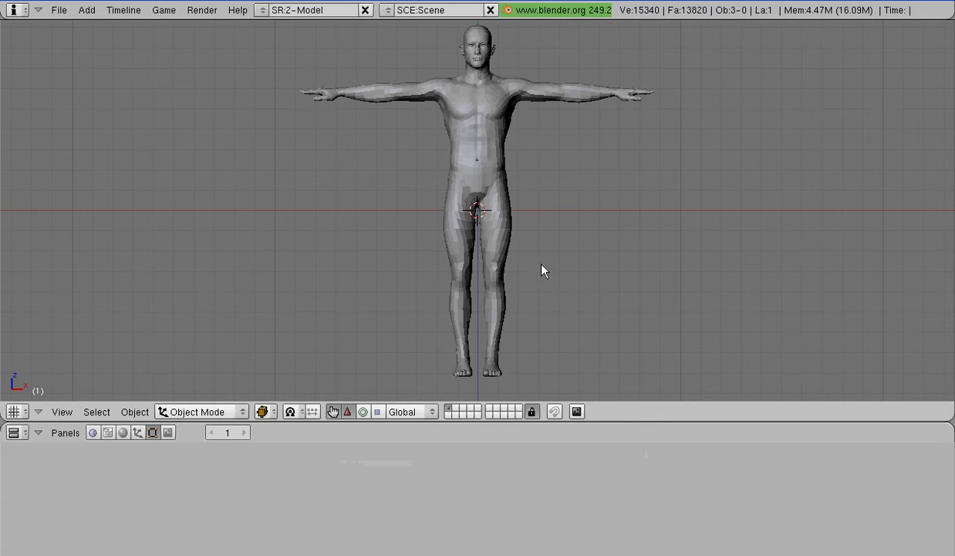
scroll(542, 271, down, 2)
scroll(543, 271, up, 1)
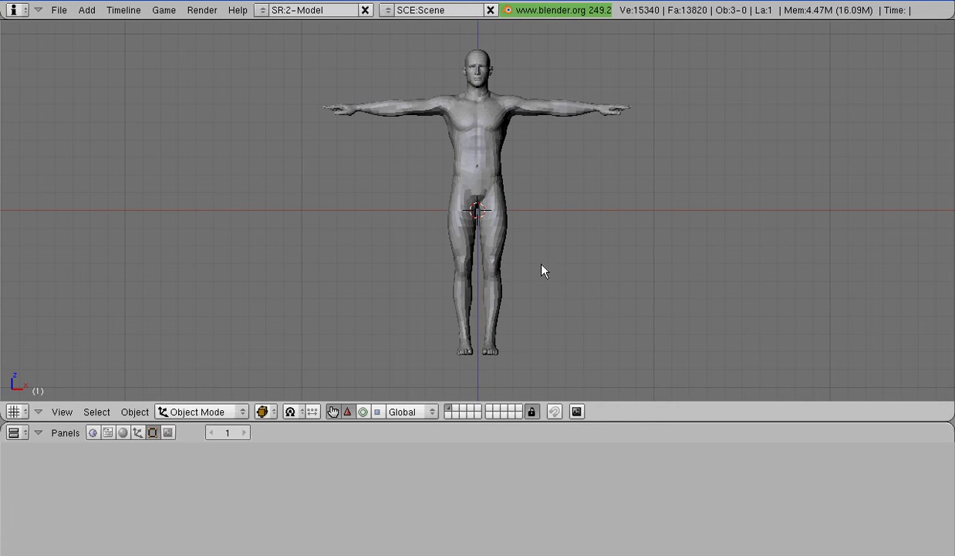
right_click(503, 226)
key(Tab)
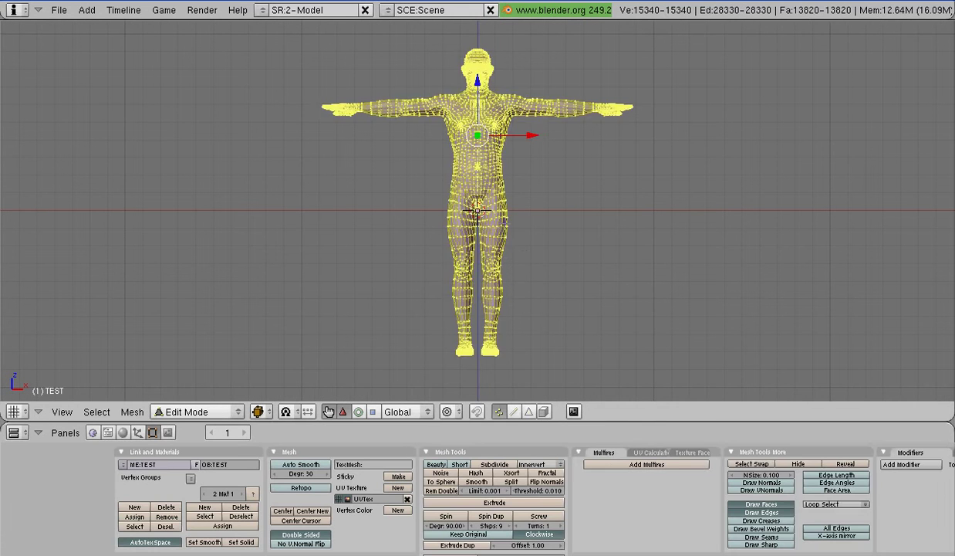
key(a)
scroll(504, 223, up, 1)
scroll(503, 222, down, 1)
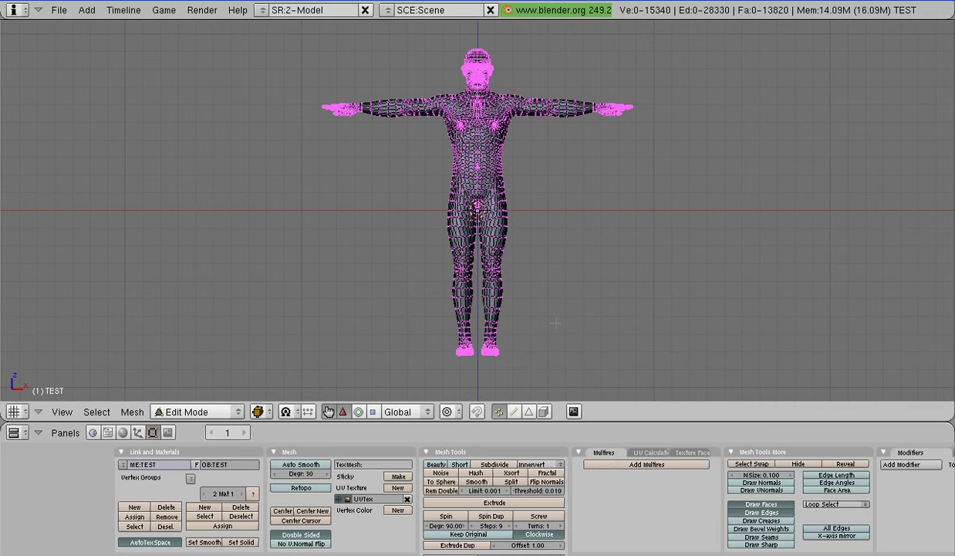
scroll(547, 336, up, 1)
scroll(539, 349, up, 1)
scroll(532, 363, up, 1)
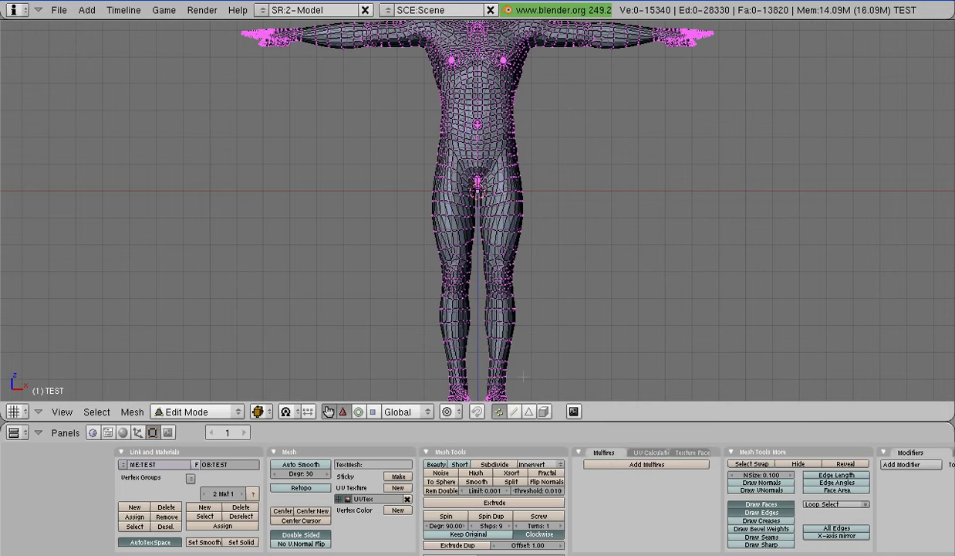
Box-select the hip and leg vertices and brush-add rows above the waistline
mouse_move(522, 384)
mouse_down()
mouse_move(383, 241)
mouse_move(382, 136)
mouse_up()
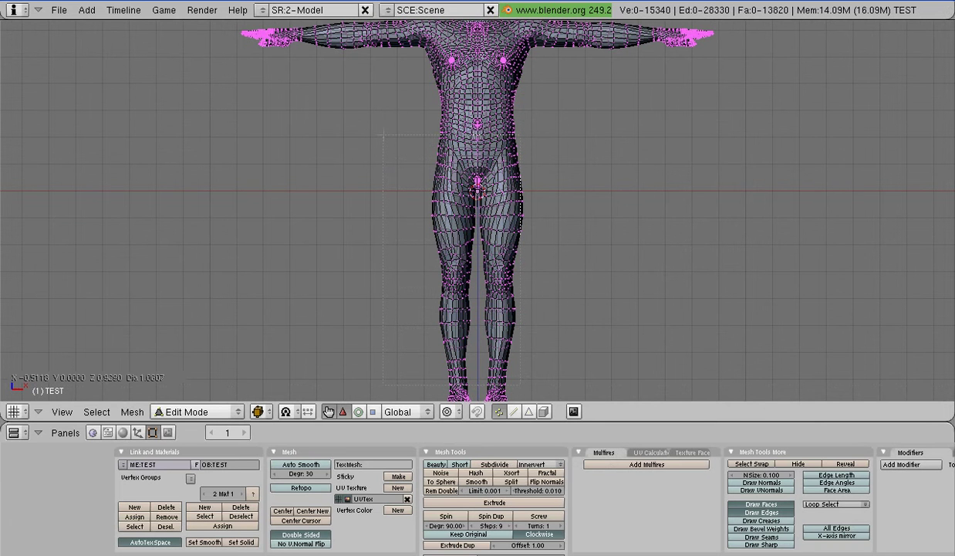
drag(383, 135, 383, 135)
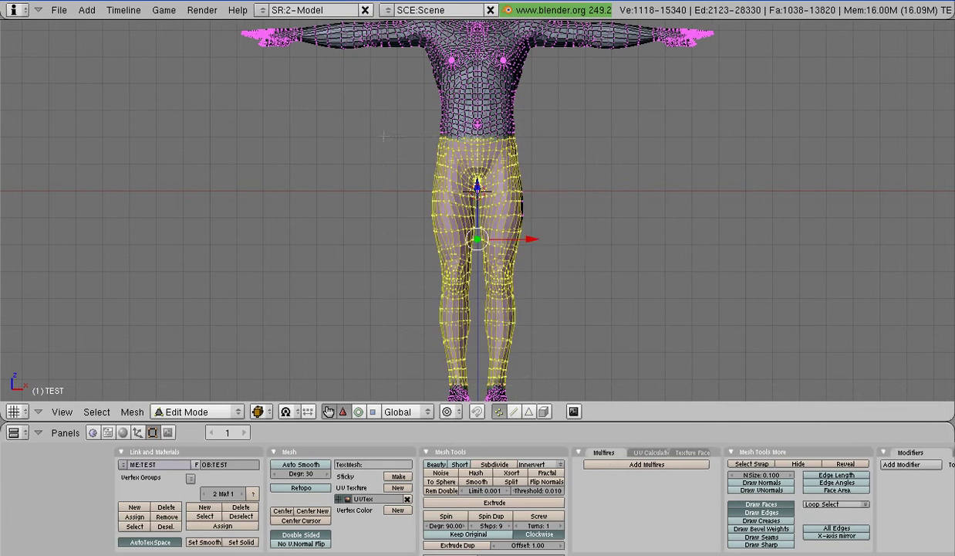
key(KP_Decimal)
shift+middle_drag(379, 85, 379, 290)
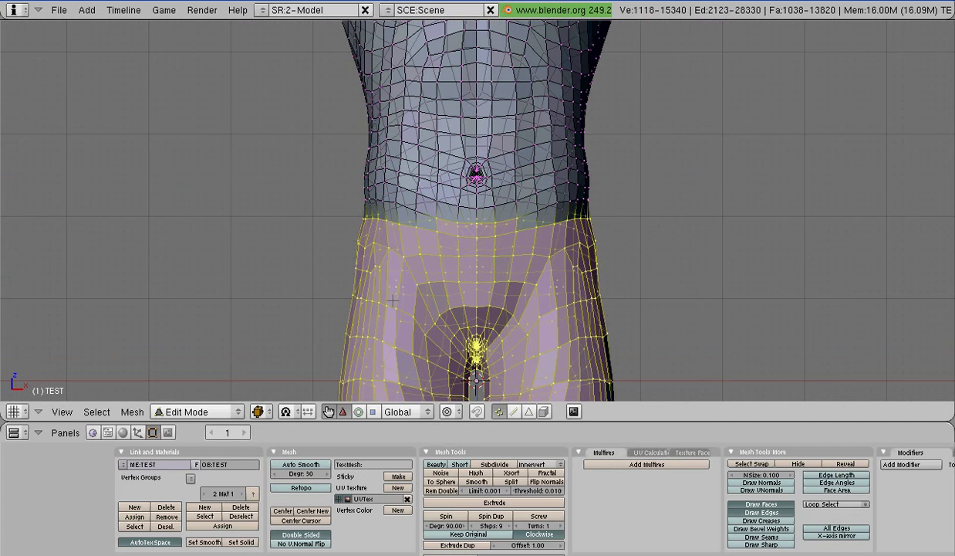
key(v)
key(b)
key(b)
drag(437, 244, 401, 208)
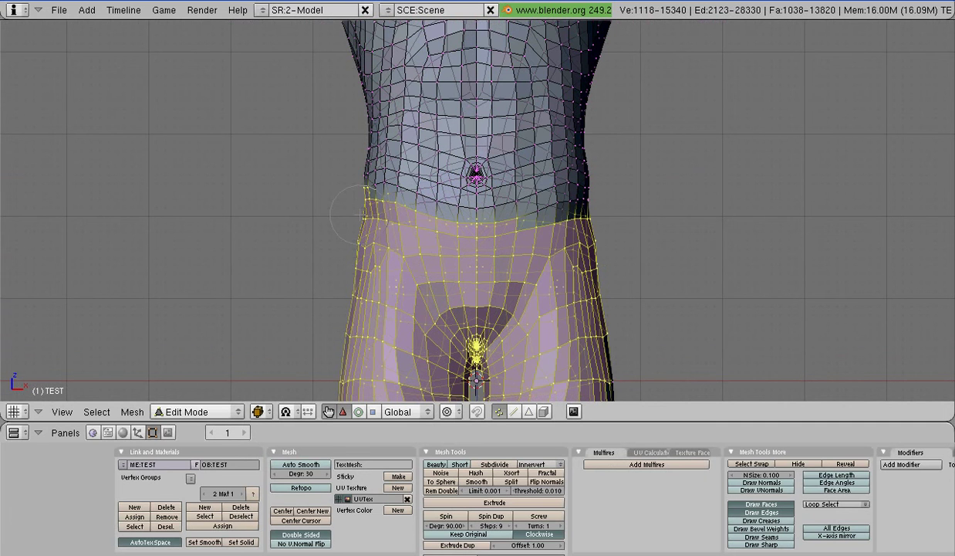
drag(537, 204, 582, 220)
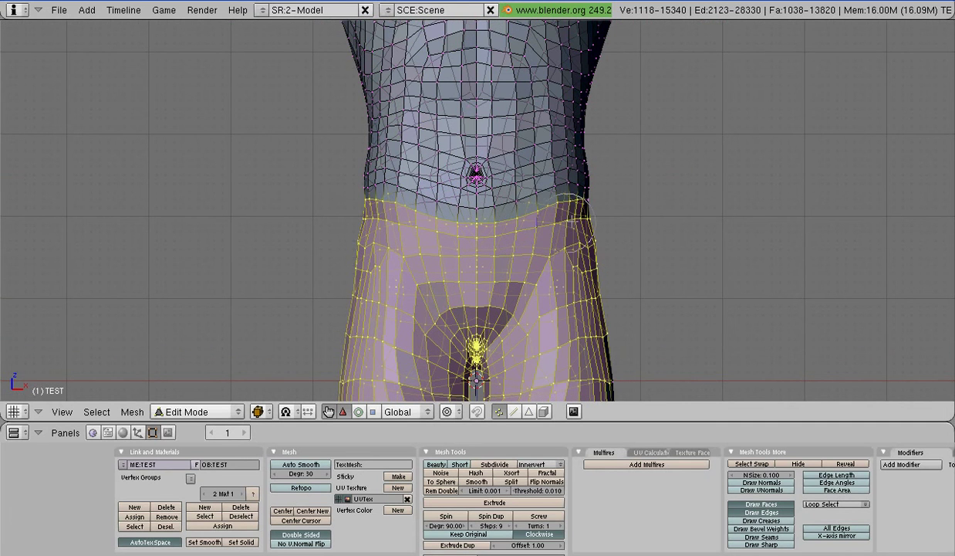
middle_drag(582, 220, 582, 222)
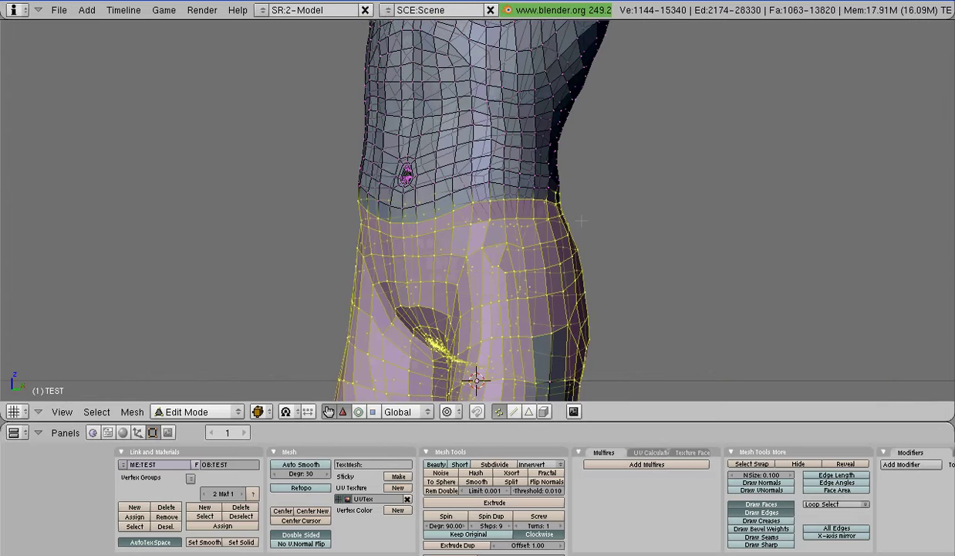
Add another row of faces above the waist from the rear, then view the front
key(ctrl+KP_1)
key(KP_1)
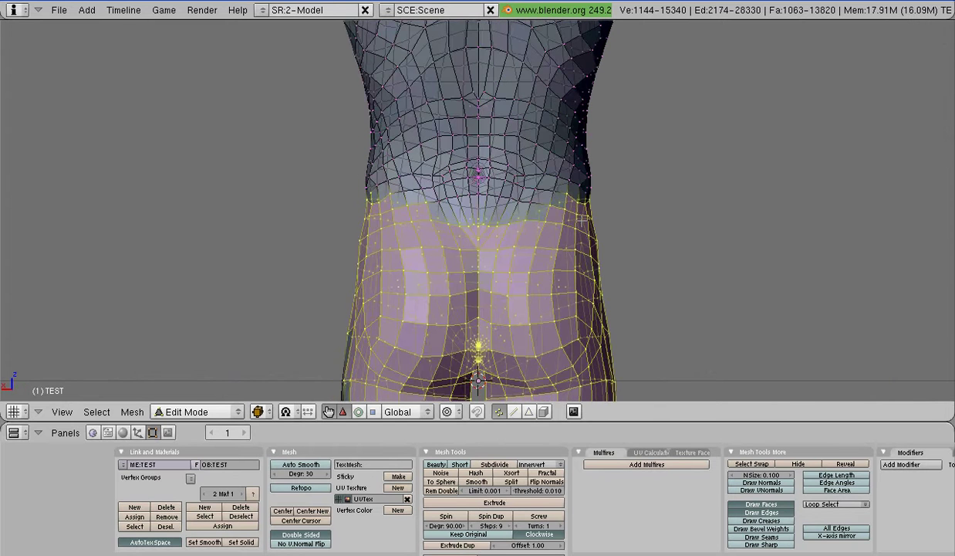
key(ctrl+KP_1)
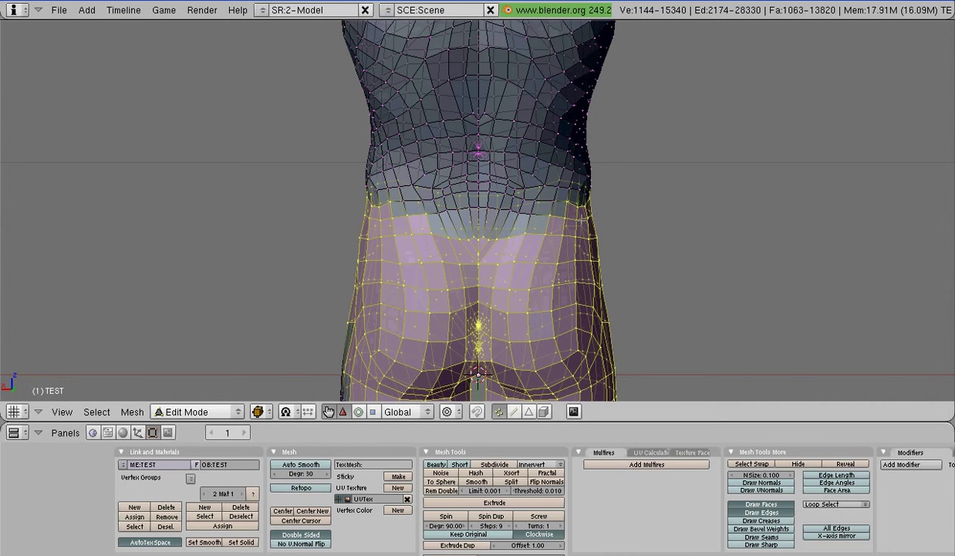
key(b)
key(b)
drag(427, 225, 544, 216)
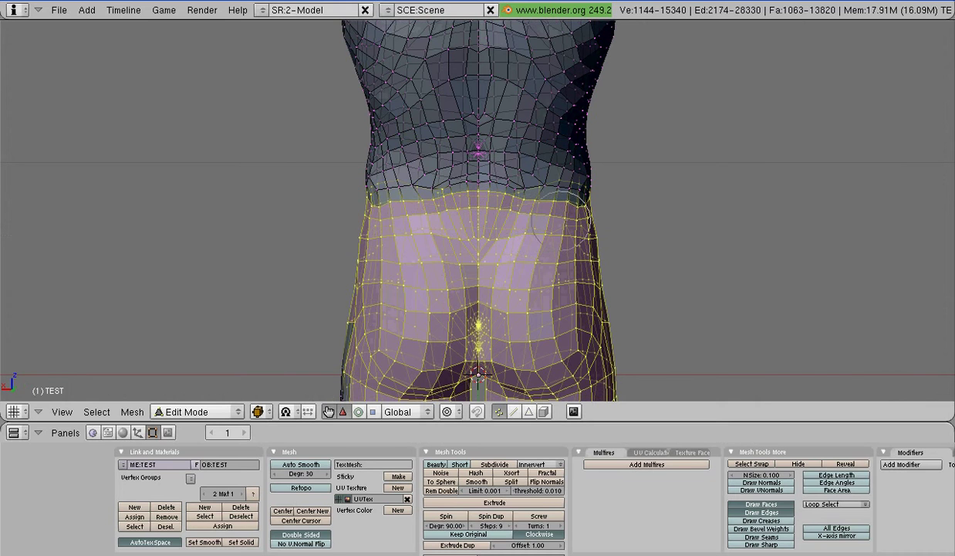
middle_drag(446, 160, 524, 177)
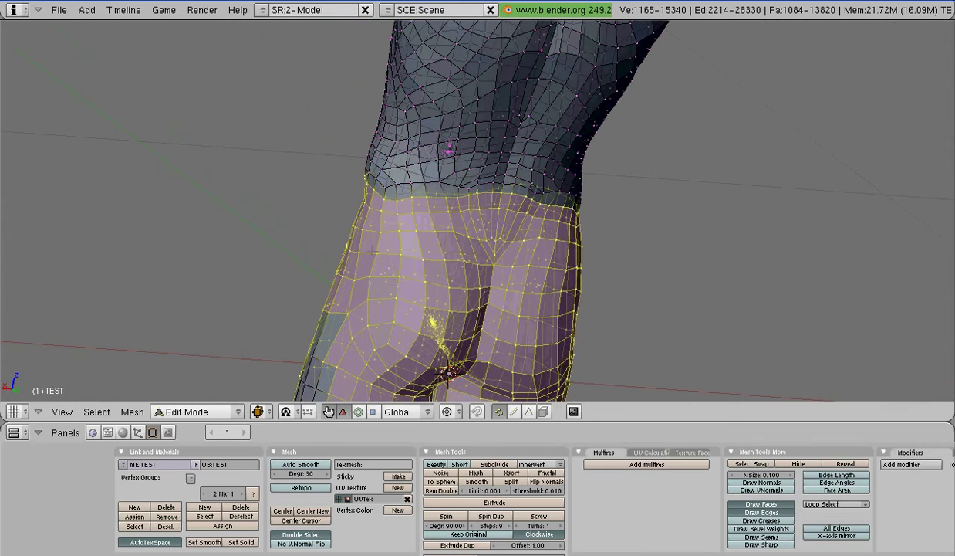
mouse_move(371, 177)
middle_down()
mouse_move(489, 288)
mouse_move(493, 235)
mouse_move(478, 224)
middle_up()
key(KP_1)
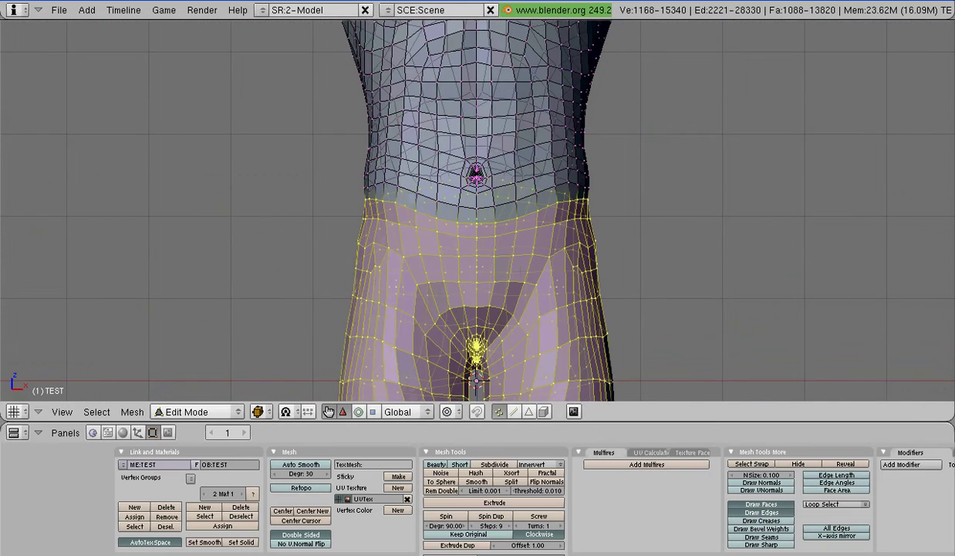
Extend the selection over more waist and hip vertices and bring the legs into view
scroll(478, 232, down, 3)
scroll(478, 231, down, 2)
scroll(478, 232, down, 2)
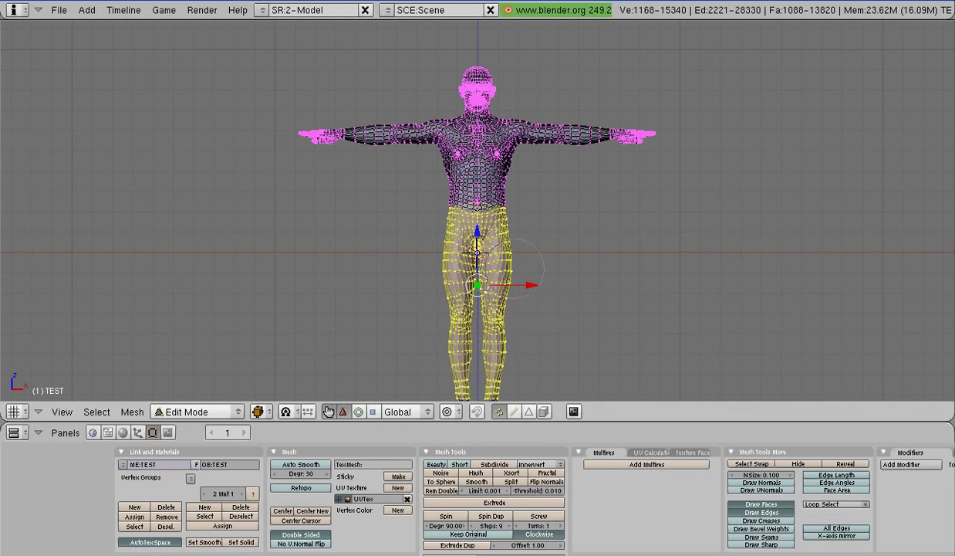
drag(478, 254, 447, 220)
key(Escape)
scroll(477, 210, up, 2)
shift+middle_drag(478, 324, 477, 178)
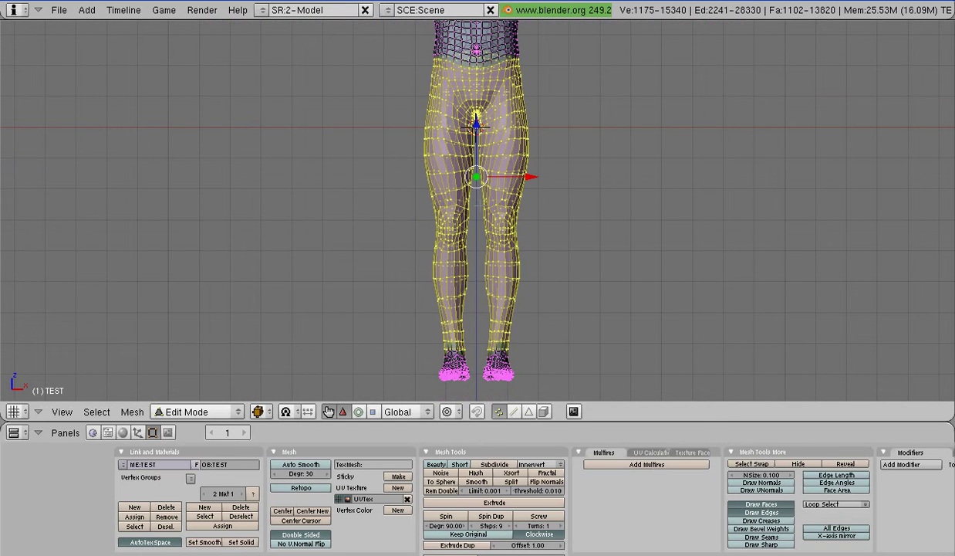
Try moving a copy of the selected legs, then undo and cancel it
key(g)
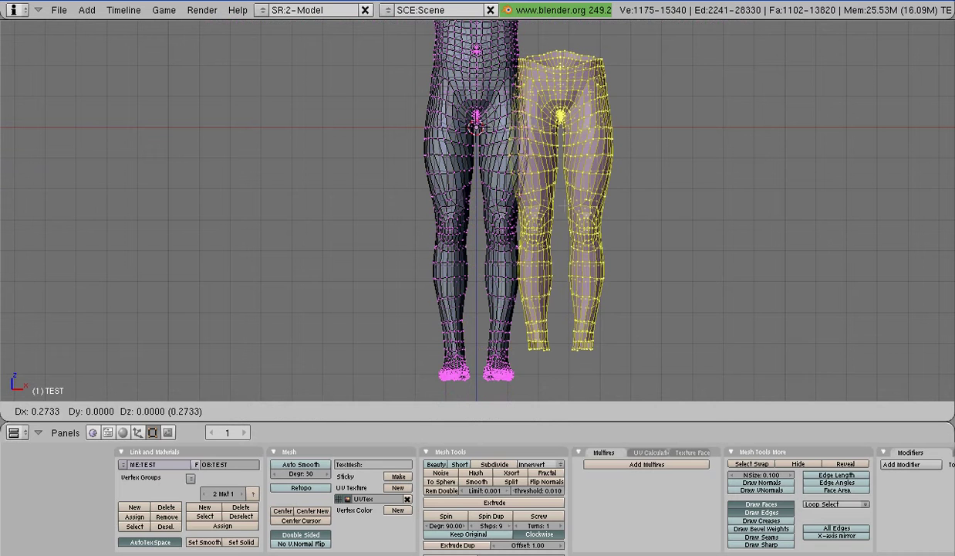
key(Return)
key(ctrl+z)
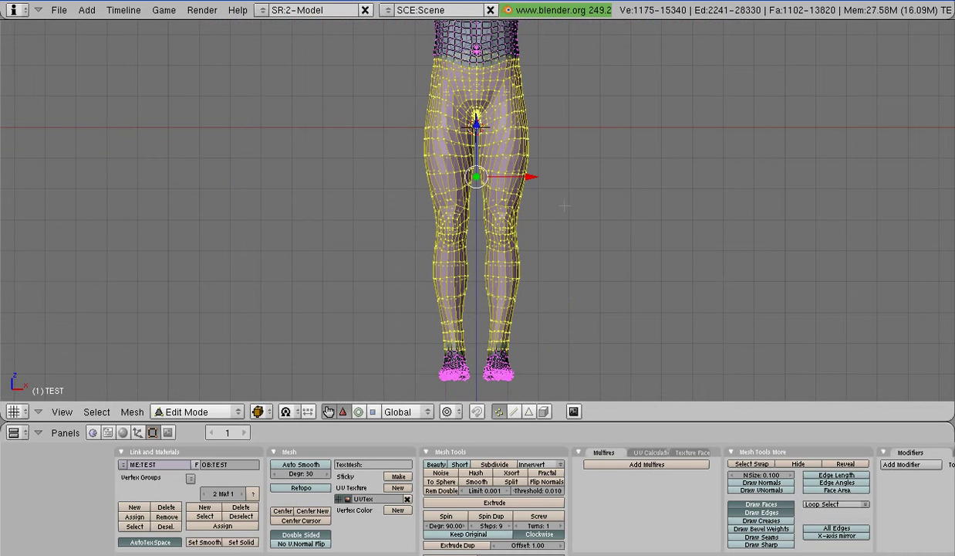
key(g)
key(Escape)
Duplicate the hip-and-leg faces in place and separate the copy as its own object
key(shift+d)
key(Escape)
key(g)
key(Escape)
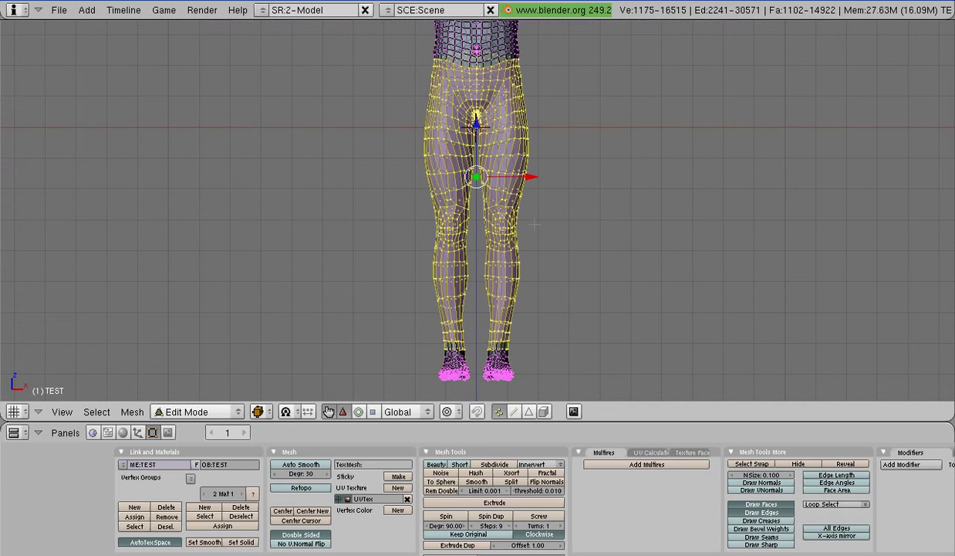
key(p)
click(531, 225)
Return to Object Mode and select the separated legs object TEST.001 for sculpting
key(Tab)
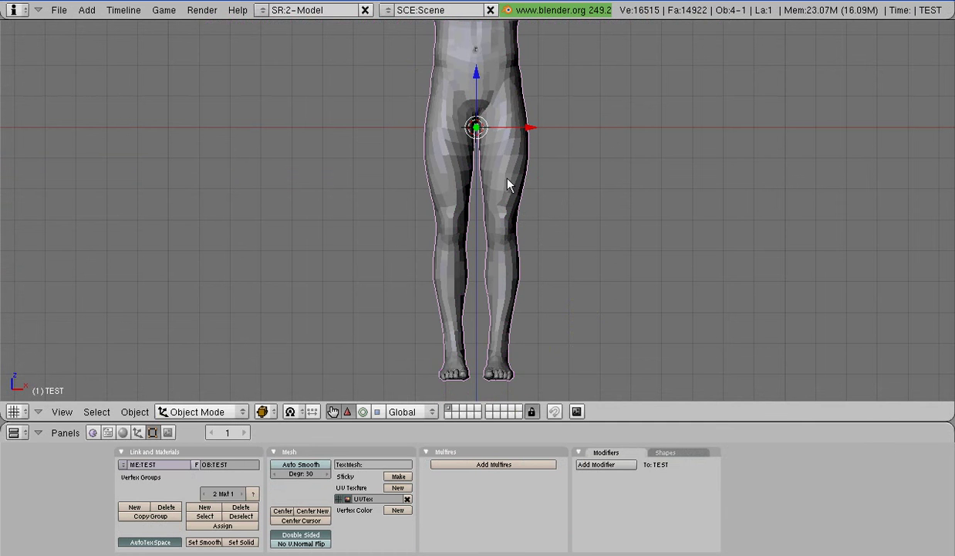
right_click(507, 184)
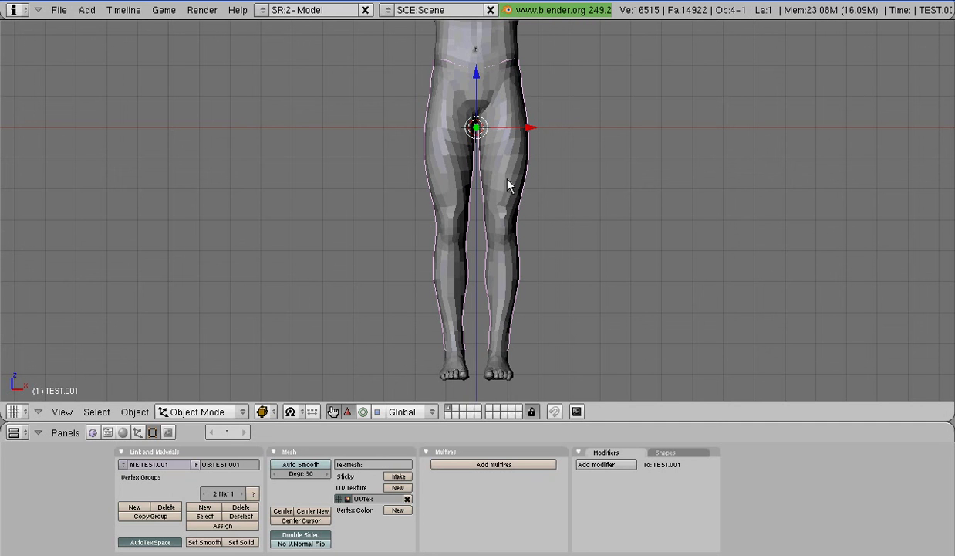
click(231, 411)
Enter Sculpt Mode with the Inflate brush at strength 7
click(241, 369)
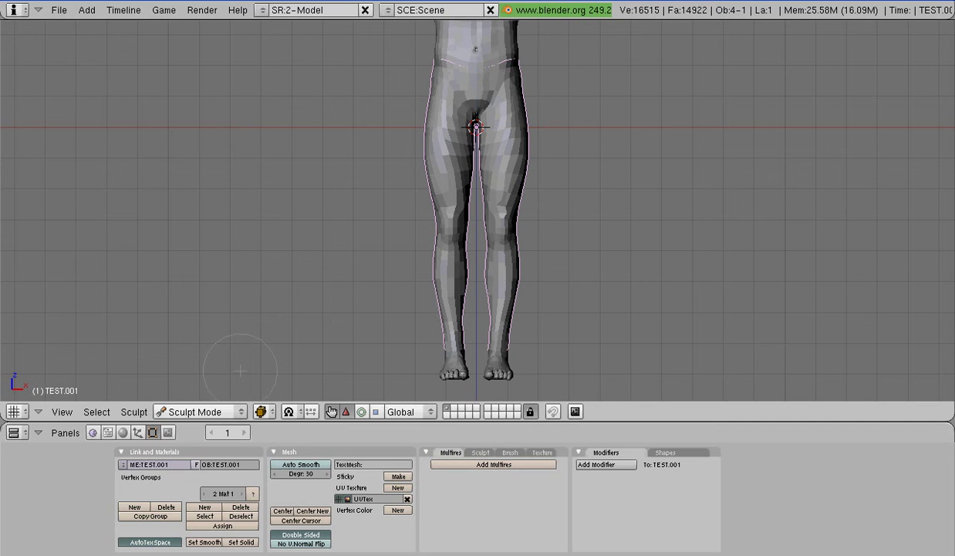
key(n)
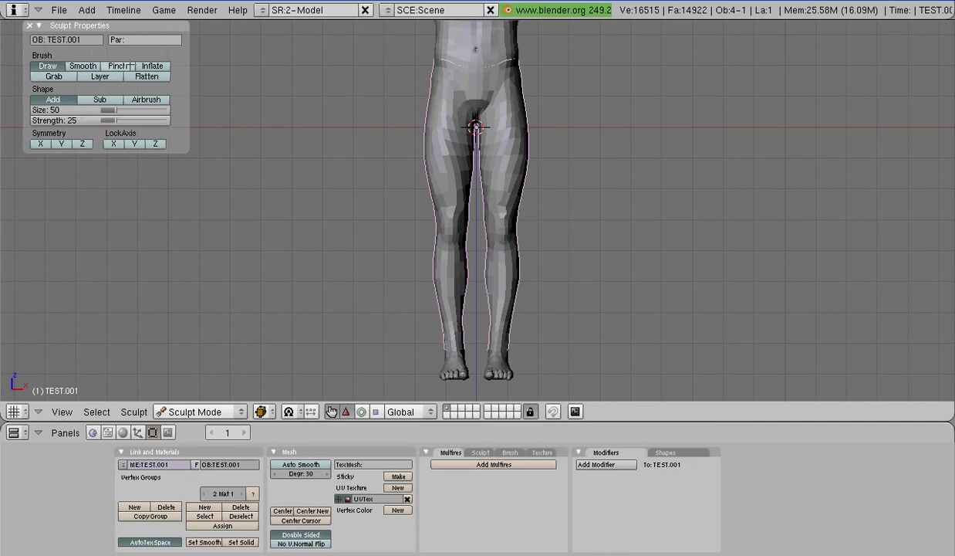
click(152, 67)
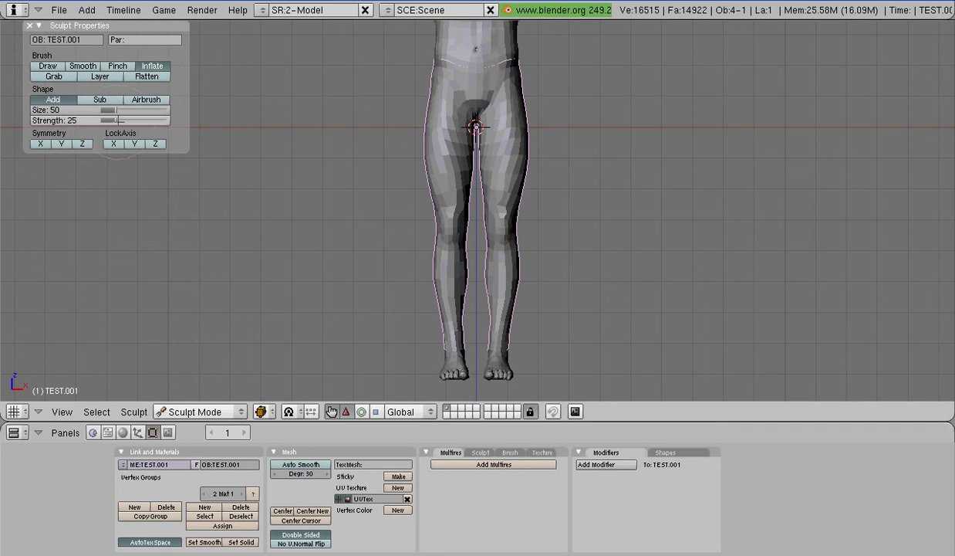
drag(118, 121, 104, 120)
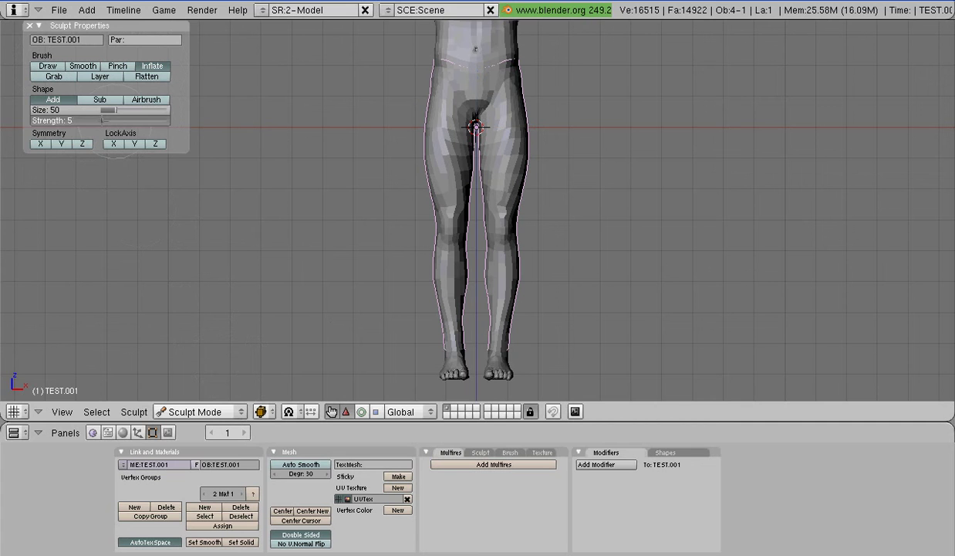
drag(103, 121, 105, 121)
click(28, 26)
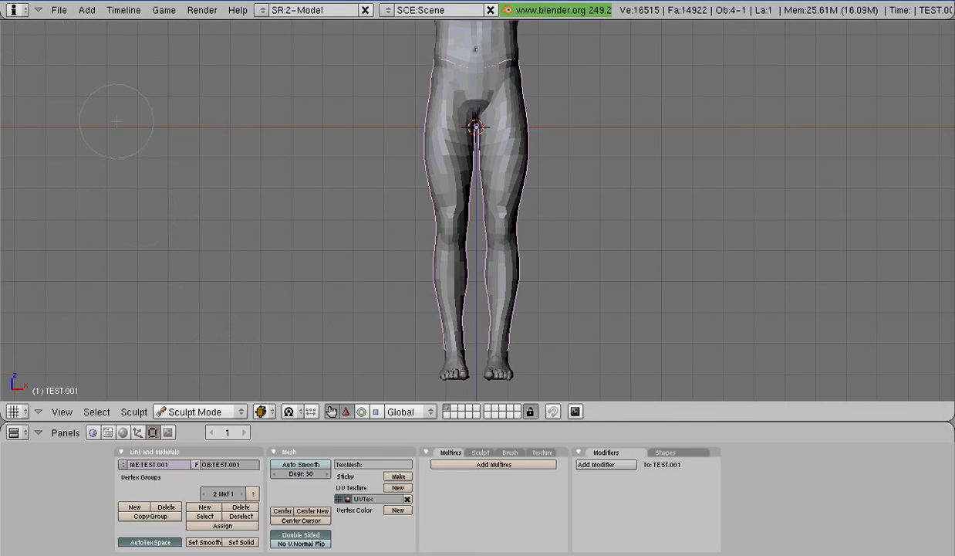
Inflate both legs of TEST.001 between ankle and knee
click(449, 344)
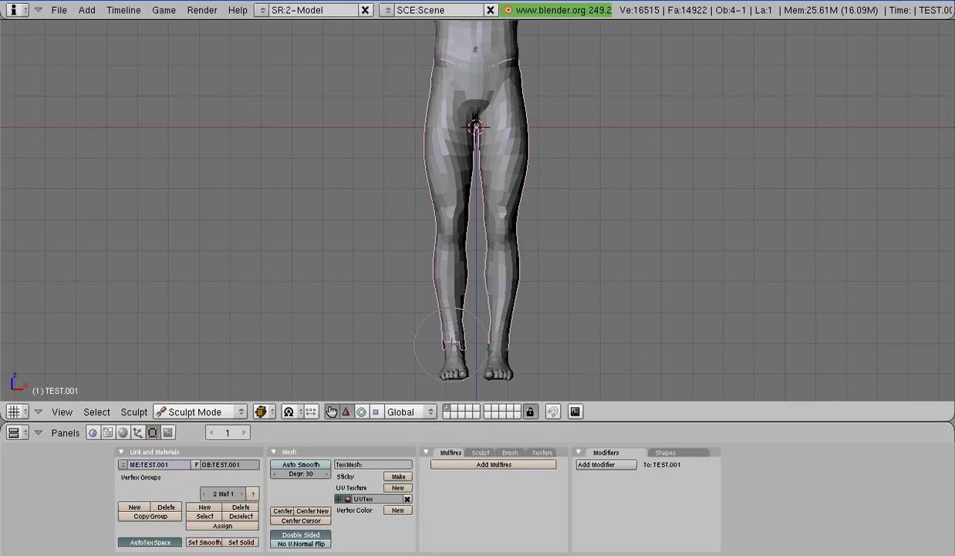
mouse_move(453, 343)
mouse_down()
mouse_move(457, 231)
mouse_move(440, 64)
mouse_up()
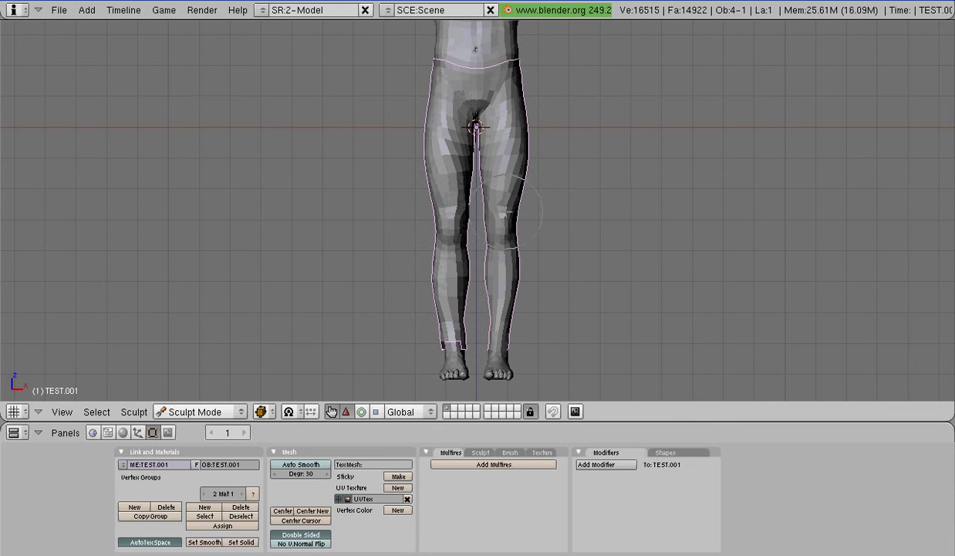
drag(508, 212, 507, 341)
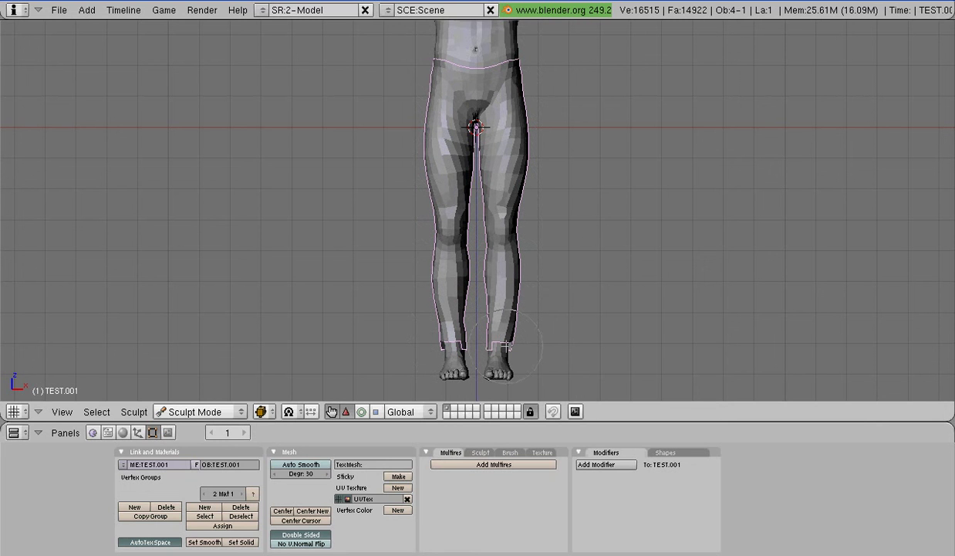
Switch TEST.001 from Sculpt Mode to Object Mode, then into Edit Mode
click(235, 411)
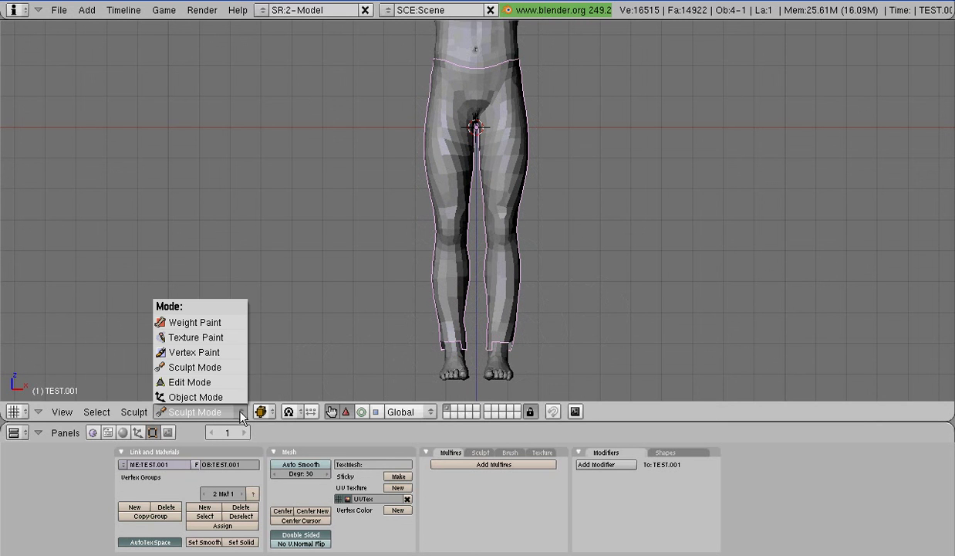
click(238, 397)
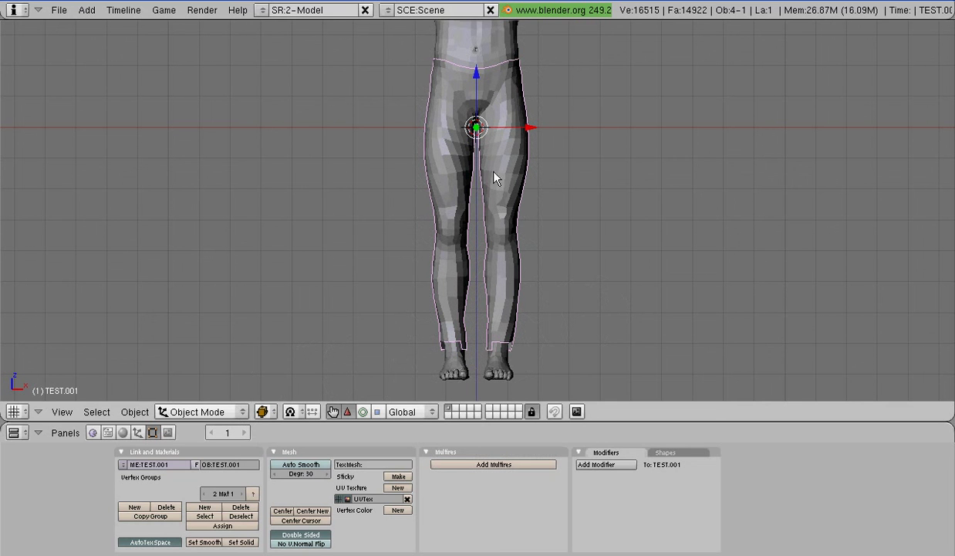
key(Tab)
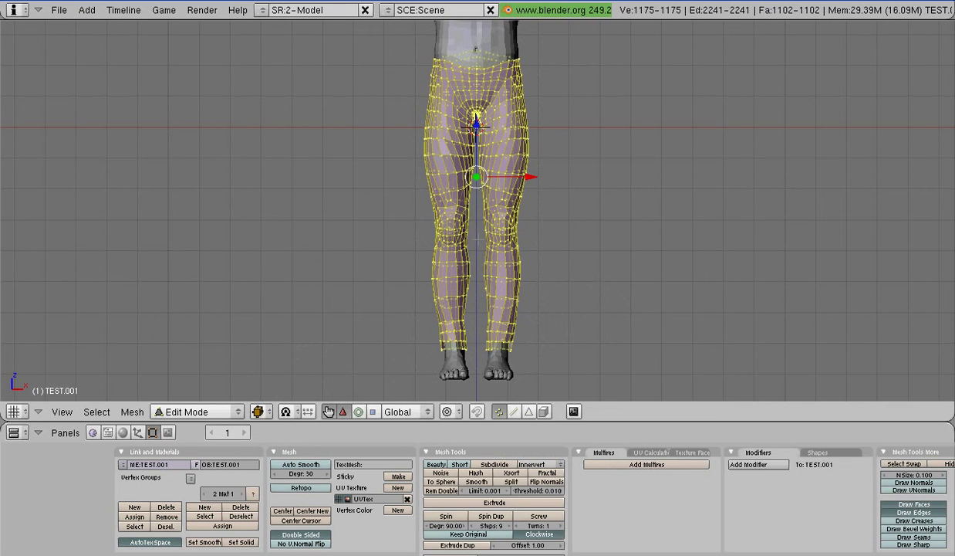
Apply Subdivide Multi Fractal to TEST.001 with 2 cuts and random factor 10
key(w)
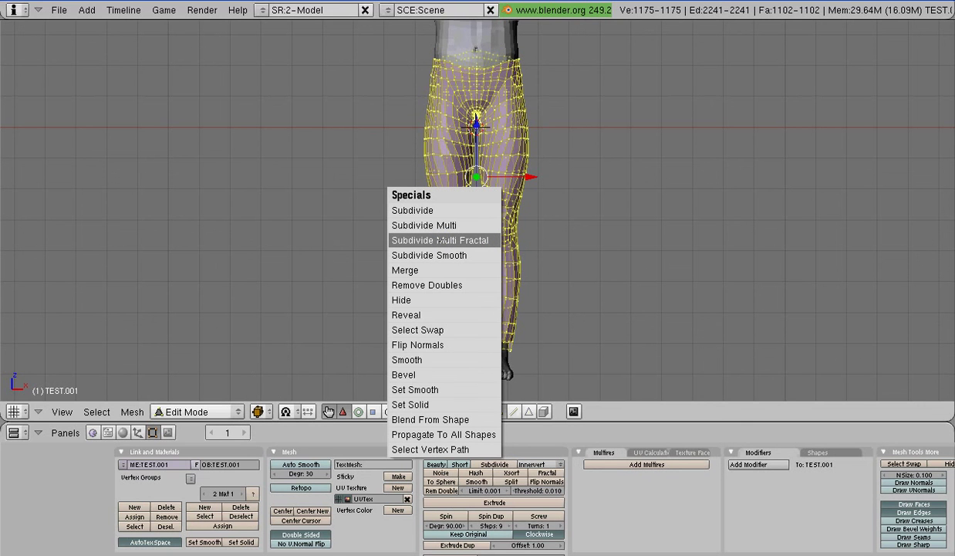
click(431, 239)
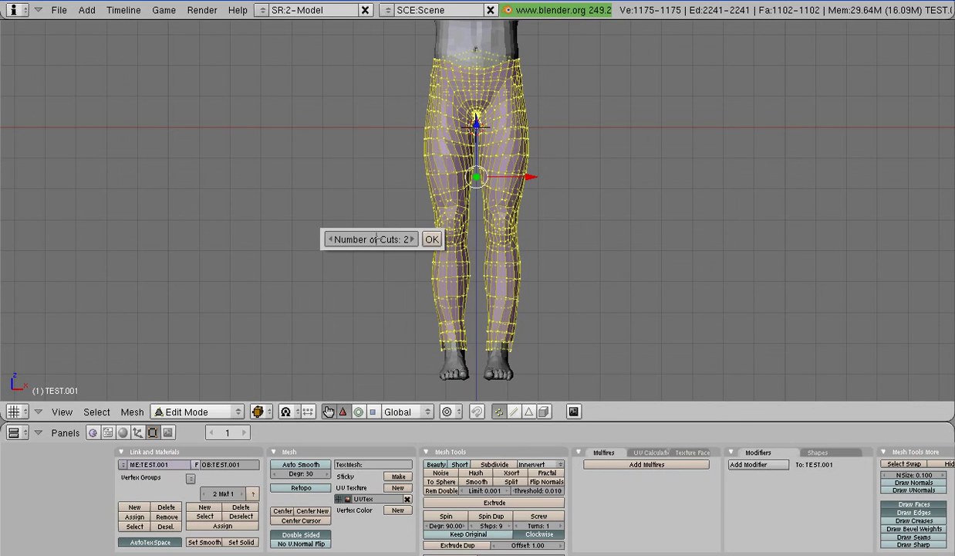
click(431, 239)
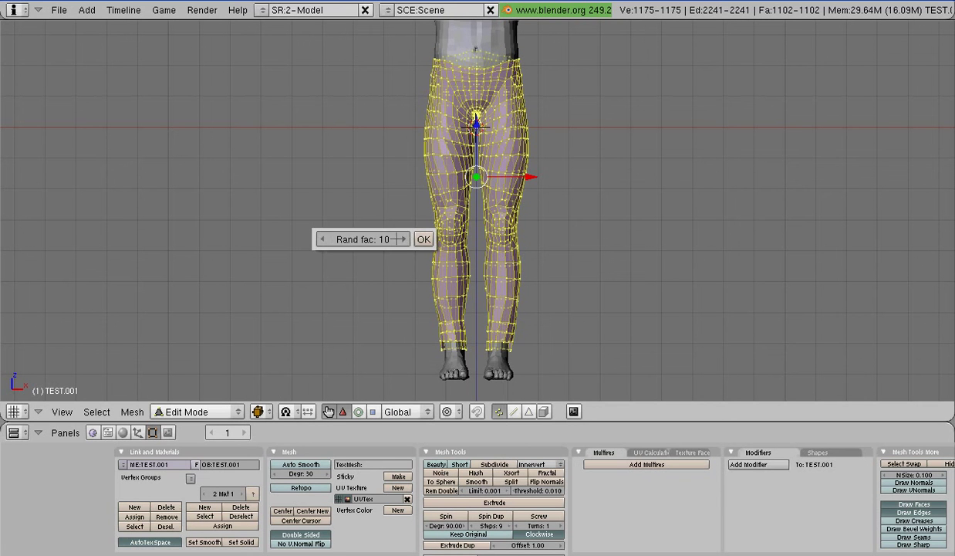
click(424, 239)
key(a)
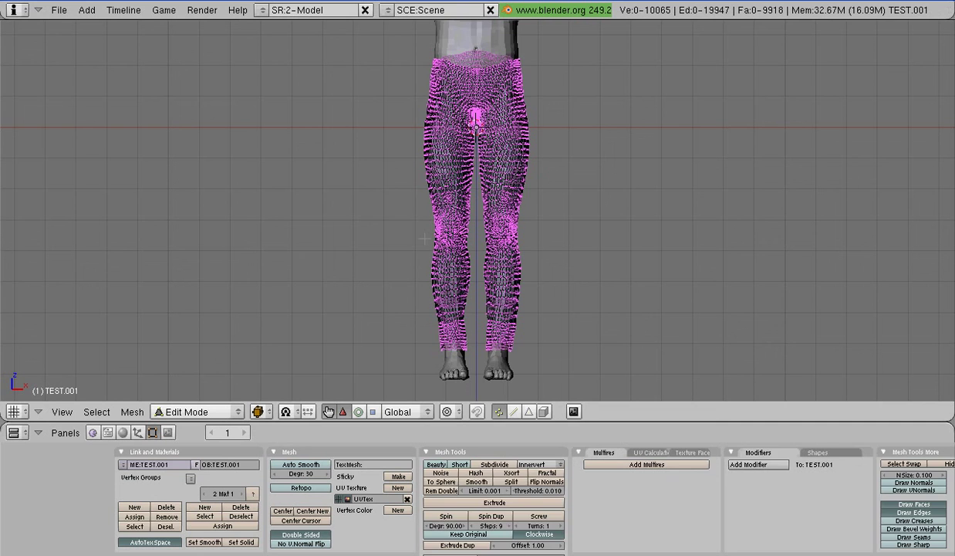
key(Tab)
key(a)
scroll(424, 245, up, 1)
scroll(425, 245, down, 1)
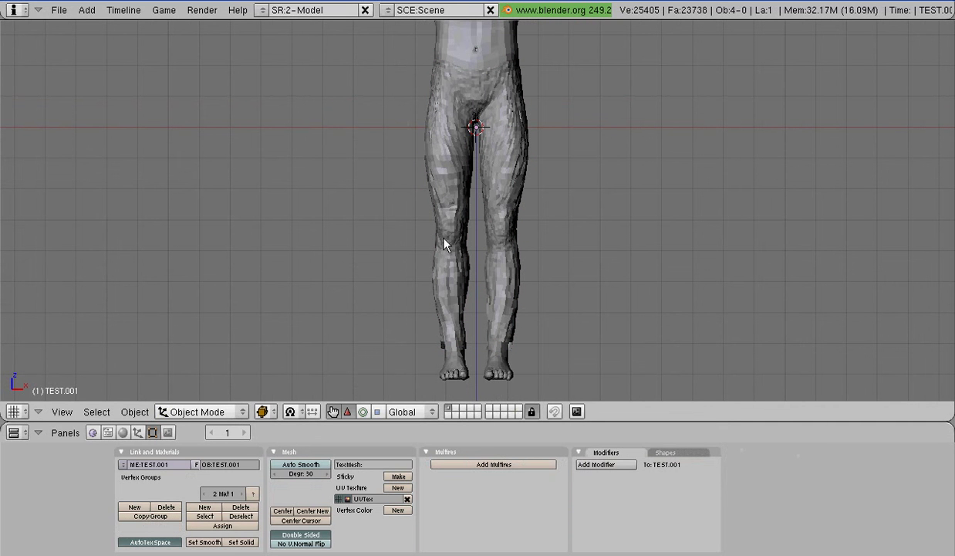
Add a level-2 Subsurf modifier to TEST.001 and apply it
right_click(445, 244)
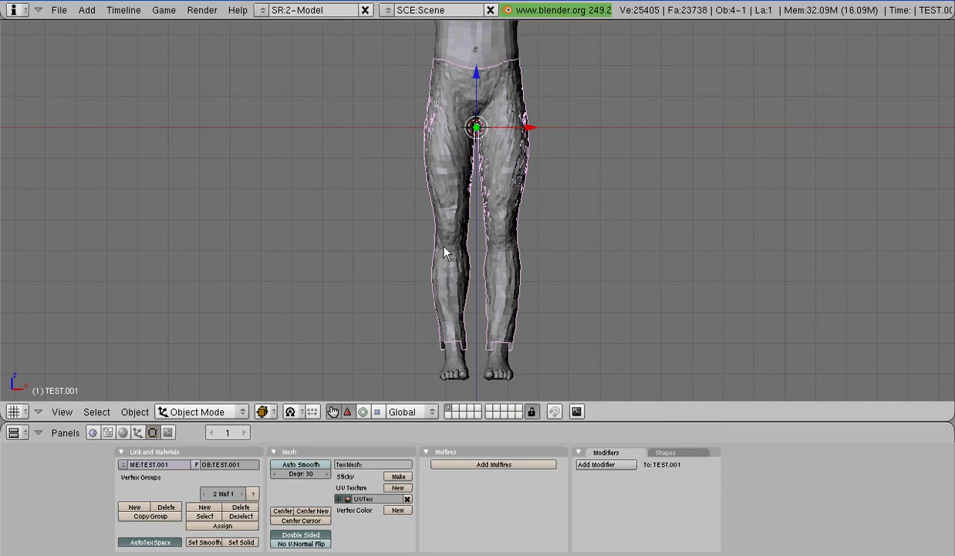
click(596, 465)
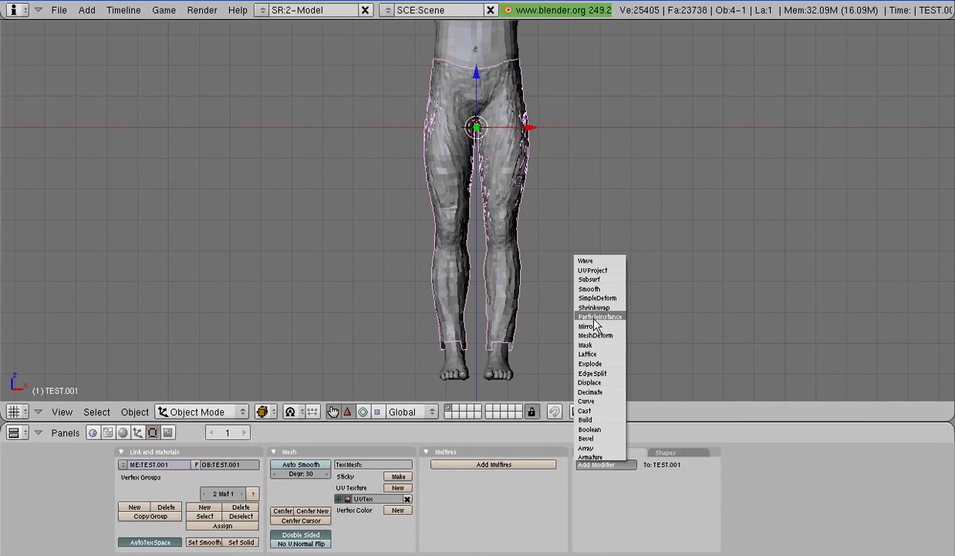
click(589, 280)
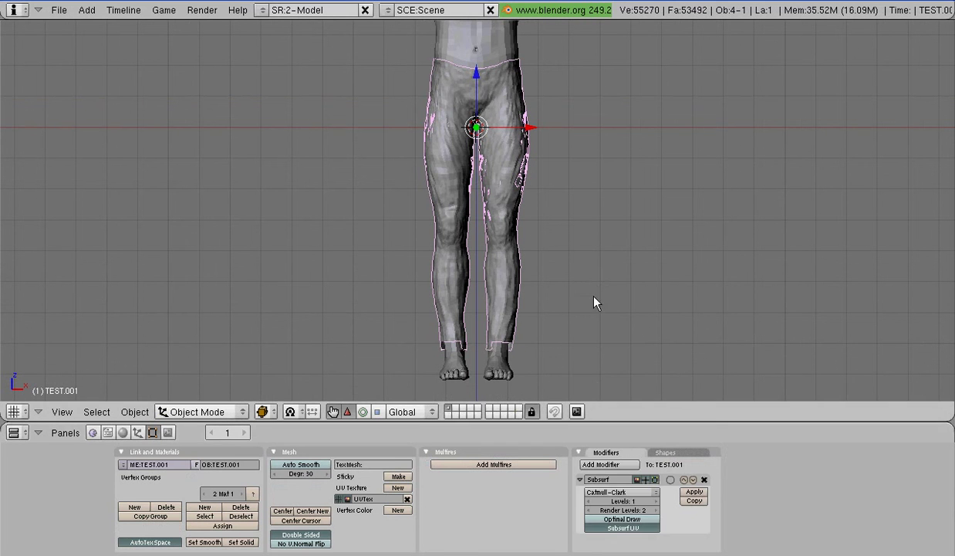
click(655, 502)
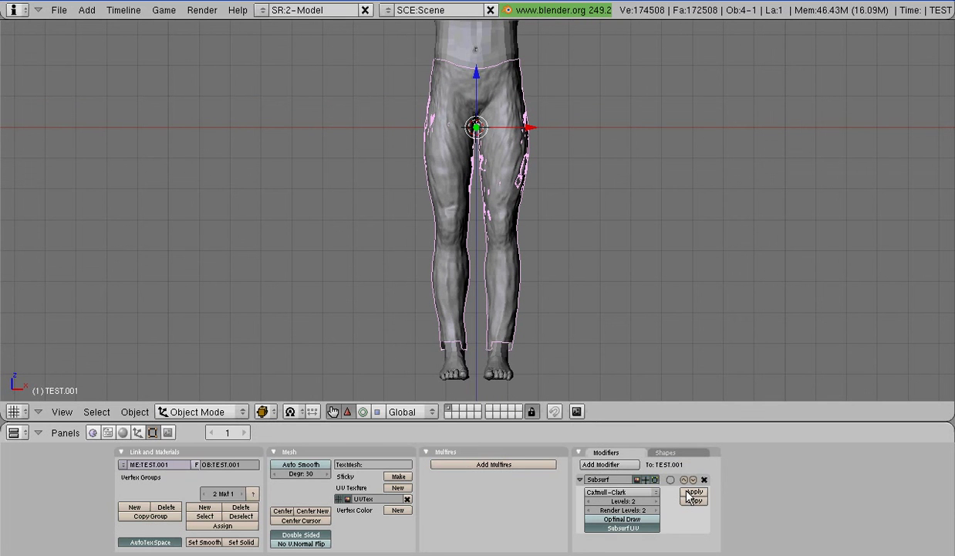
click(687, 492)
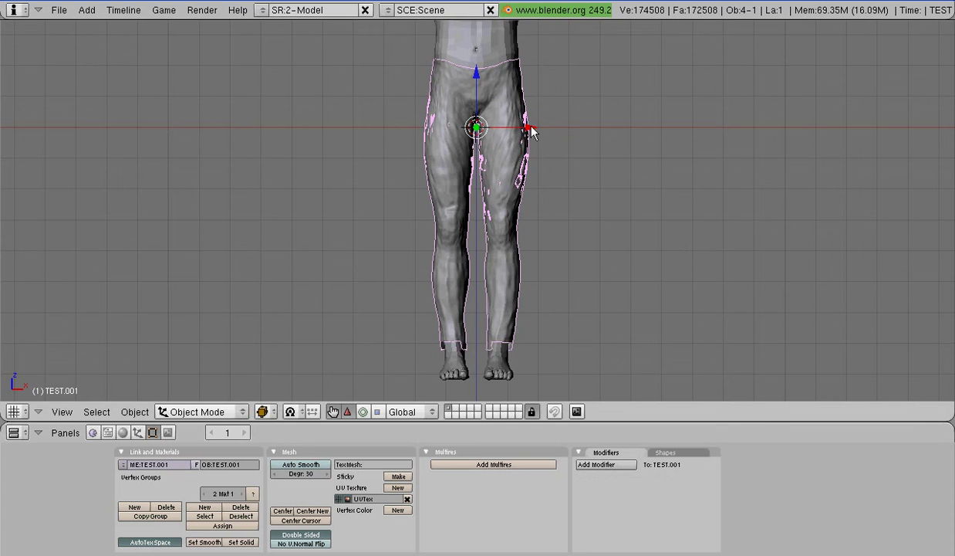
Slide the TEST.001 trousers along the X axis to stand beside the body, then reframe the view
drag(530, 129, 748, 131)
shift+middle_drag(776, 155, 668, 154)
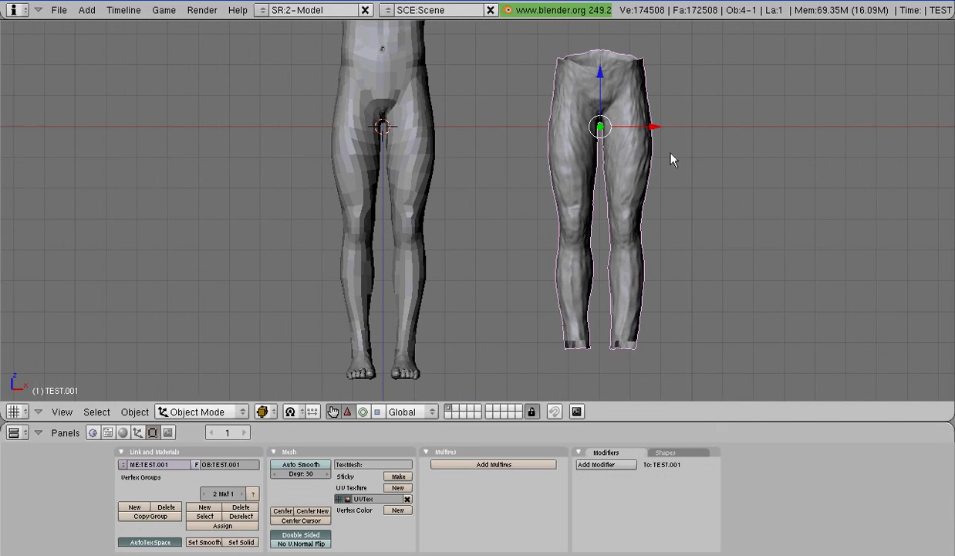